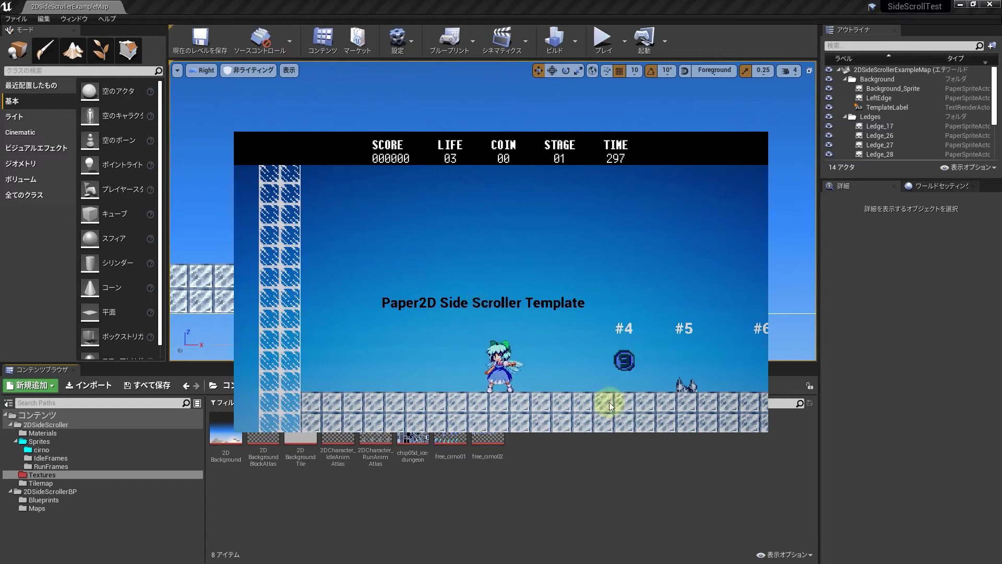
- Play as Cirno, collecting a coin, shooting the rabbit and jumping onto the ledge, then exit with Esc
{"action": "key", "text": "Right"}
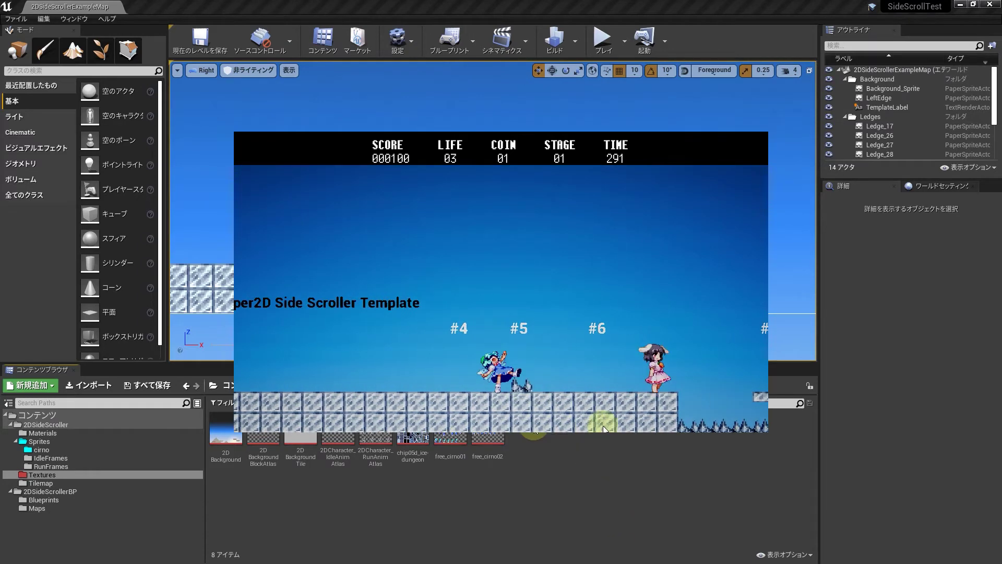
{"action": "left_click", "coordinate": [681, 370]}
{"action": "key", "text": "Right"}
{"action": "key", "text": "space"}
{"action": "key", "text": "space"}
{"action": "key", "text": "Right"}
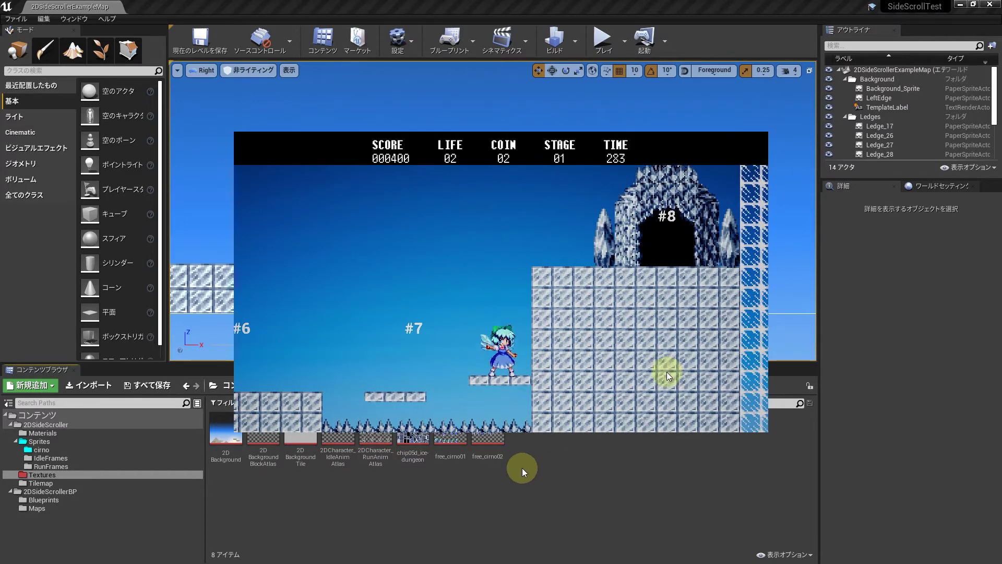
{"action": "key", "text": "Escape"}
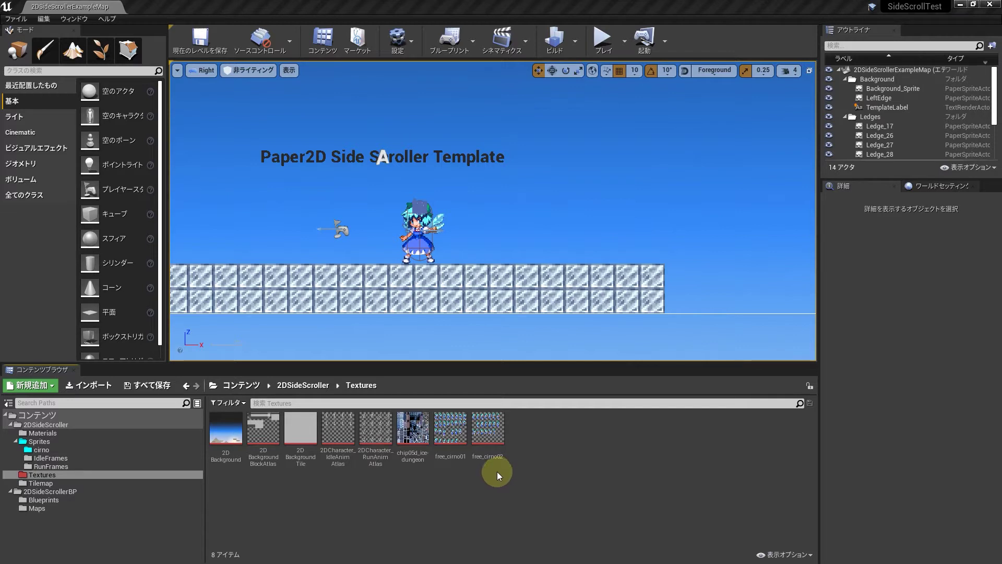
- Apply Paper2D Texture Settings to chip05d_ice-dungeon via Sprite Actions, then open the texture
{"action": "mouse_move", "coordinate": [409, 437]}
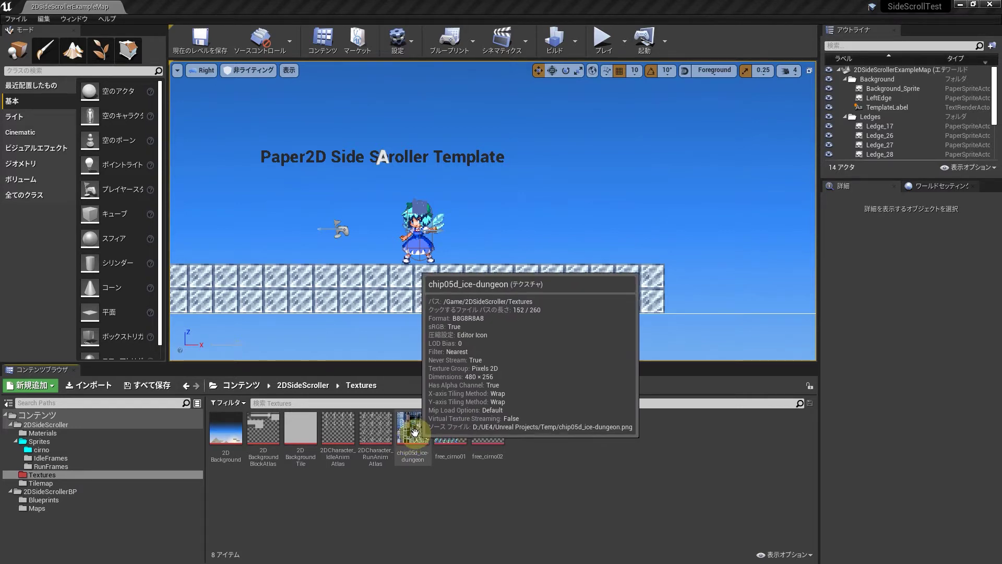
{"action": "right_click", "coordinate": [415, 433]}
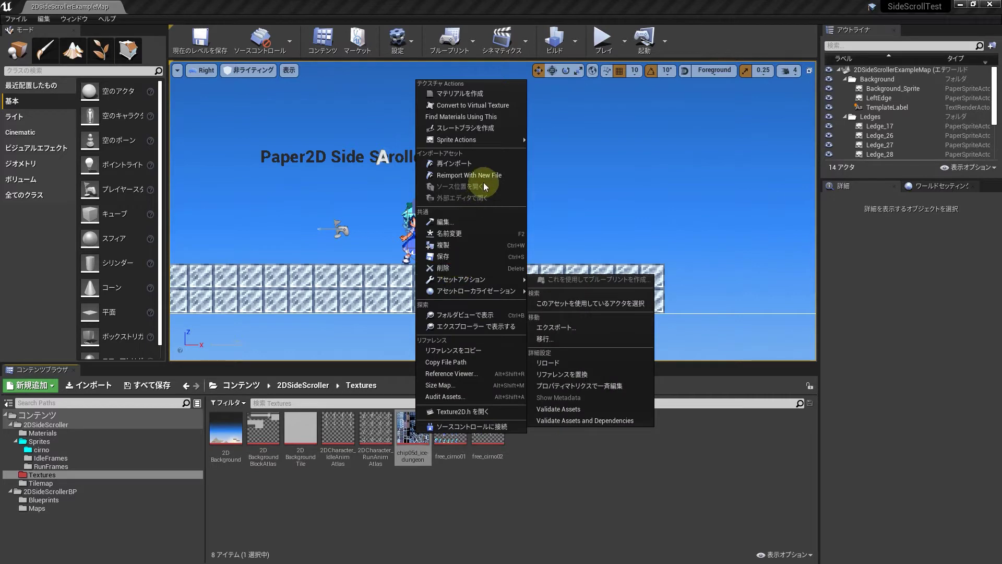
{"action": "mouse_move", "coordinate": [497, 140]}
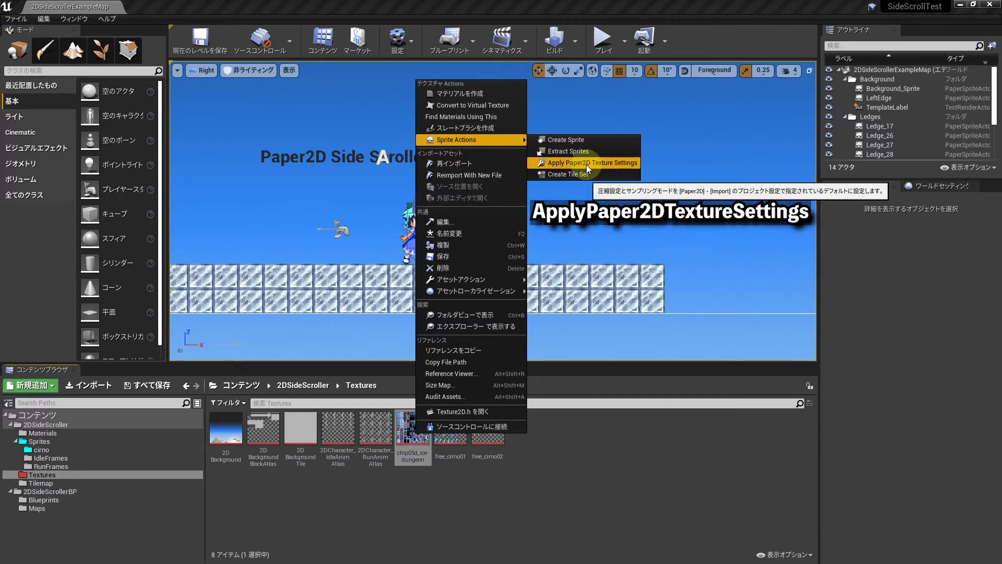
{"action": "left_click", "coordinate": [586, 164]}
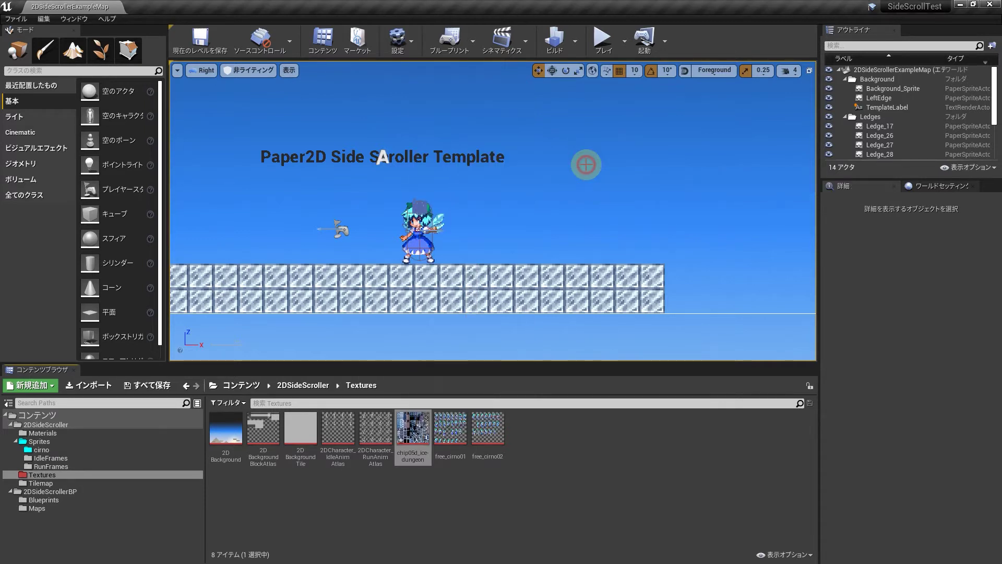
{"action": "left_click", "coordinate": [416, 428]}
{"action": "double_click", "coordinate": [417, 428]}
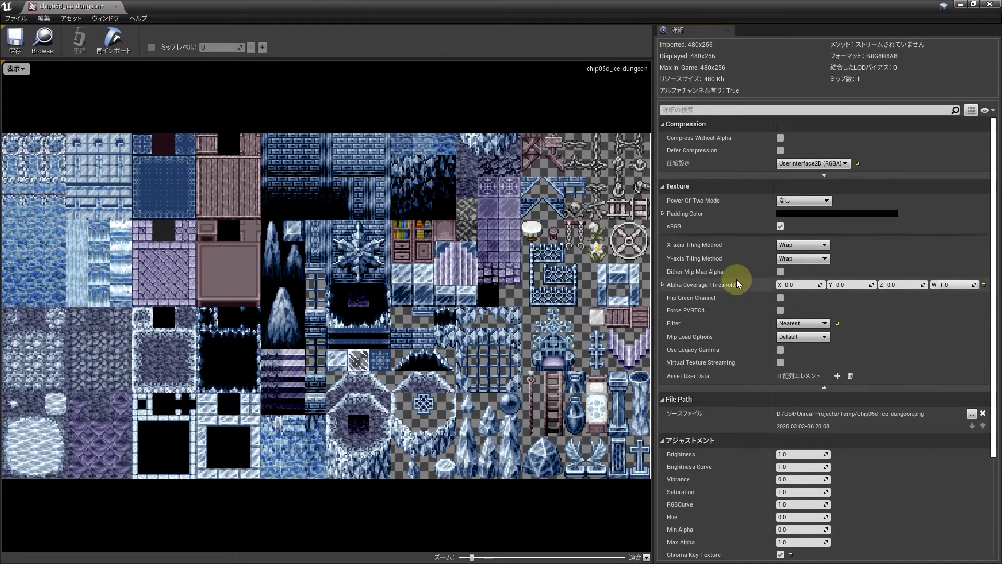
- Review the texture Details for UserInterface2D compression, Nearest filter and 2D Pixels texture group
{"action": "scroll", "coordinate": [736, 305], "scroll_direction": "down", "scroll_amount": 5}
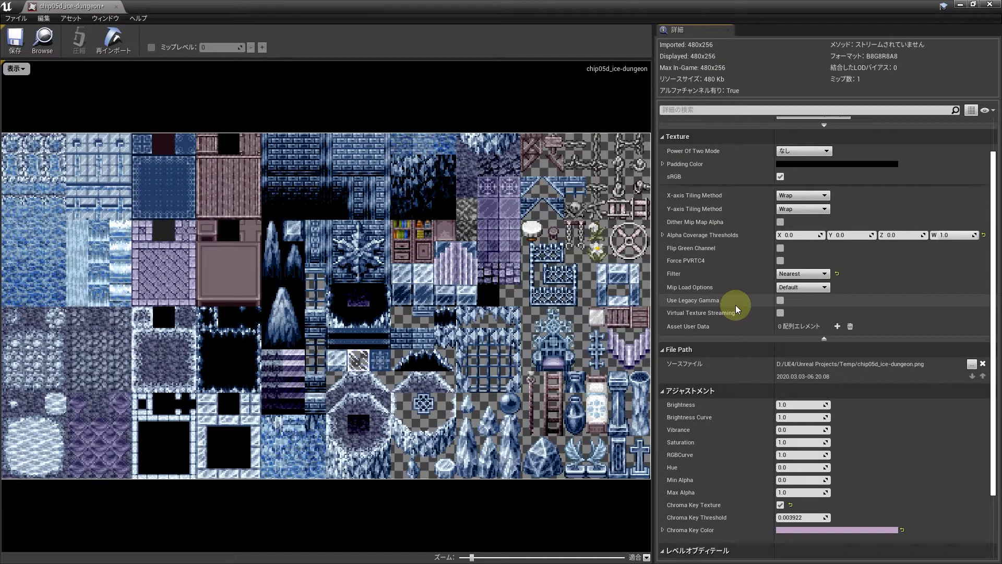
{"action": "scroll", "coordinate": [734, 306], "scroll_direction": "down", "scroll_amount": 1}
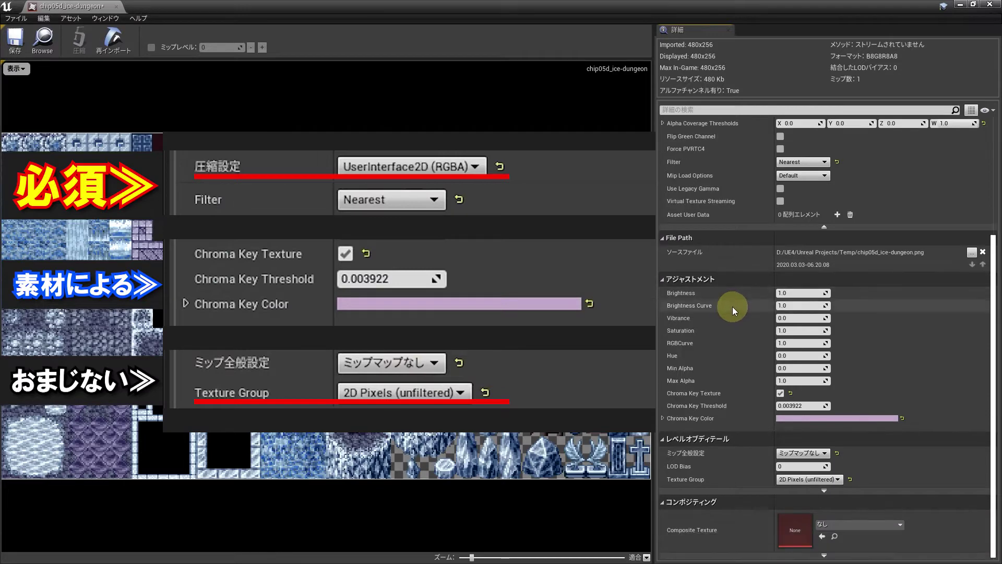
{"action": "scroll", "coordinate": [731, 307], "scroll_direction": "up", "scroll_amount": 3}
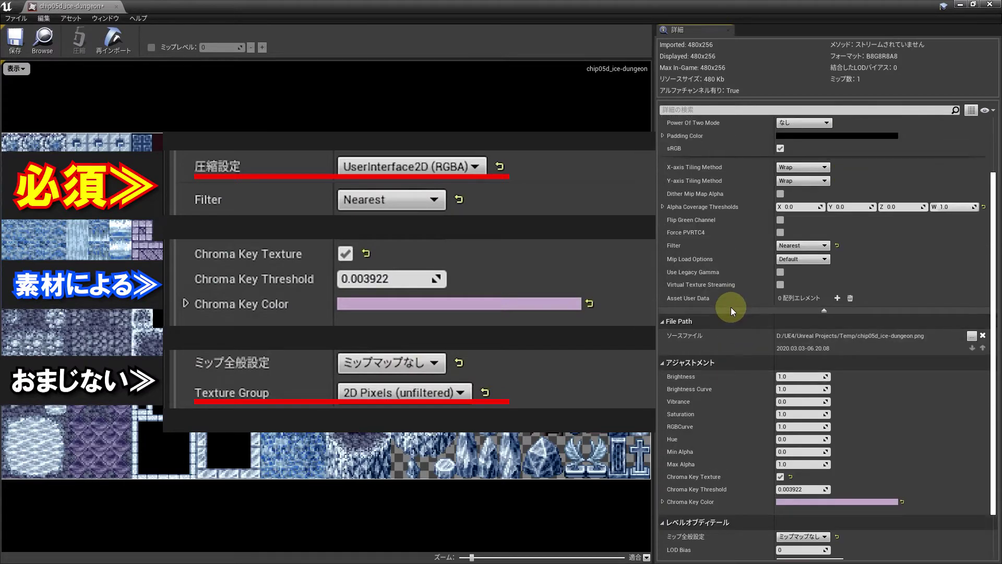
{"action": "scroll", "coordinate": [731, 307], "scroll_direction": "up", "scroll_amount": 3}
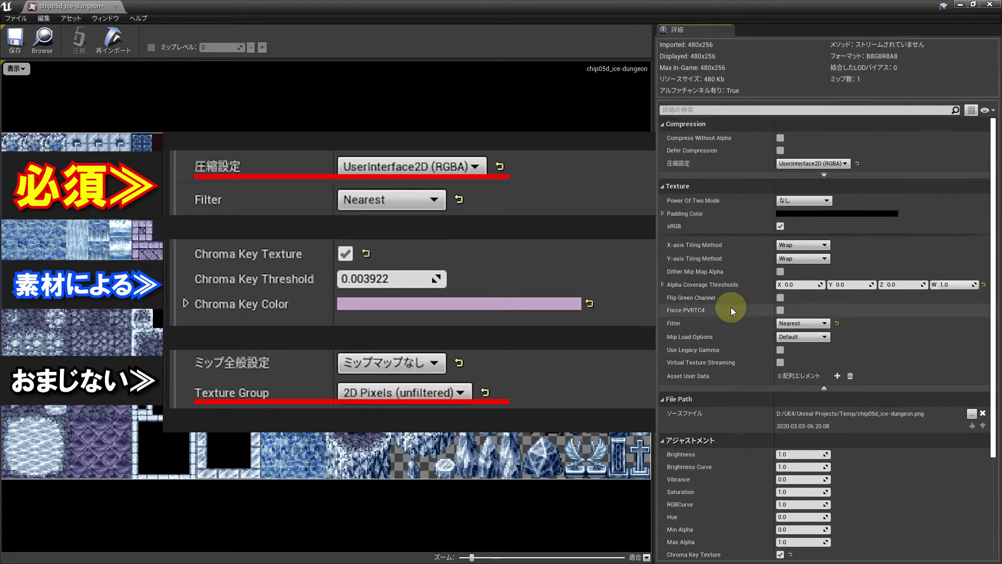
{"action": "scroll", "coordinate": [730, 306], "scroll_direction": "down", "scroll_amount": 3}
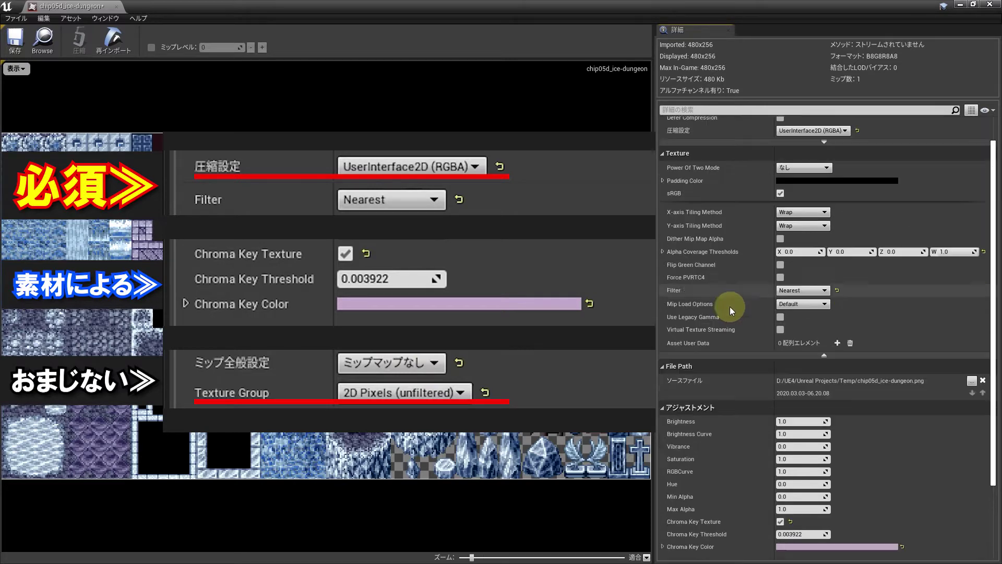
{"action": "scroll", "coordinate": [729, 305], "scroll_direction": "down", "scroll_amount": 2}
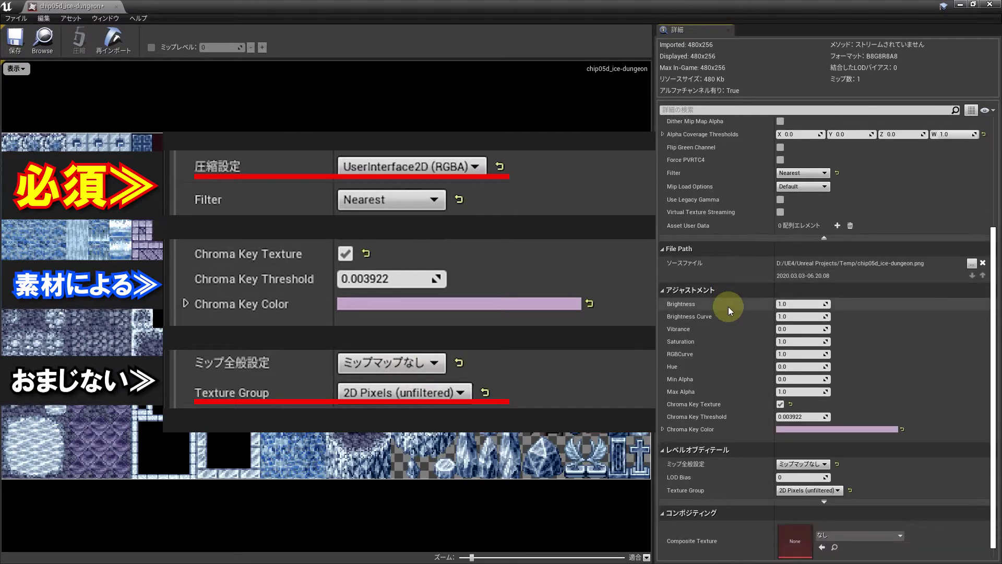
{"action": "scroll", "coordinate": [728, 309], "scroll_direction": "down", "scroll_amount": 1}
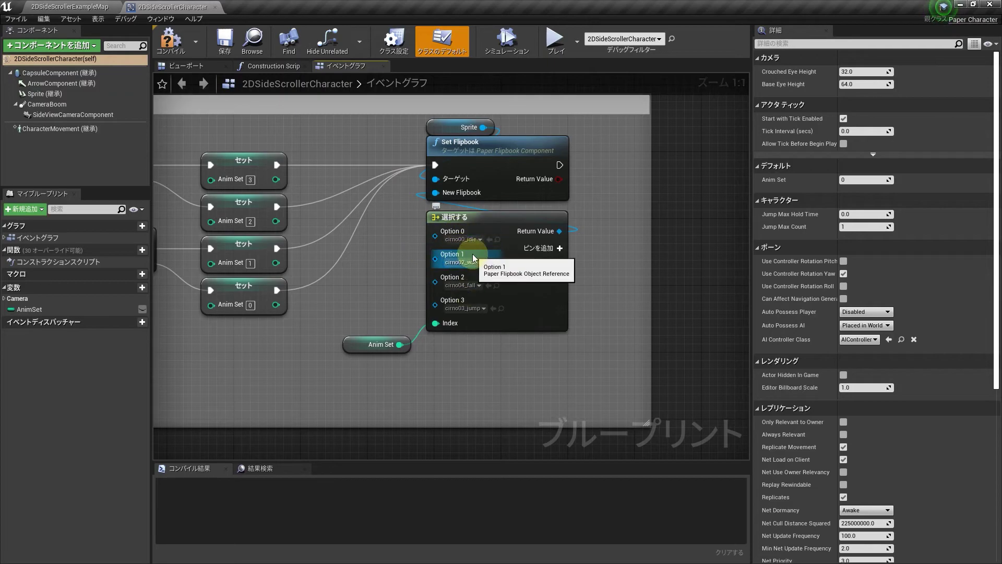
- Switch from the 2DSideScrollerCharacter Blueprint tab back to the level editor
{"action": "left_click", "coordinate": [69, 6]}
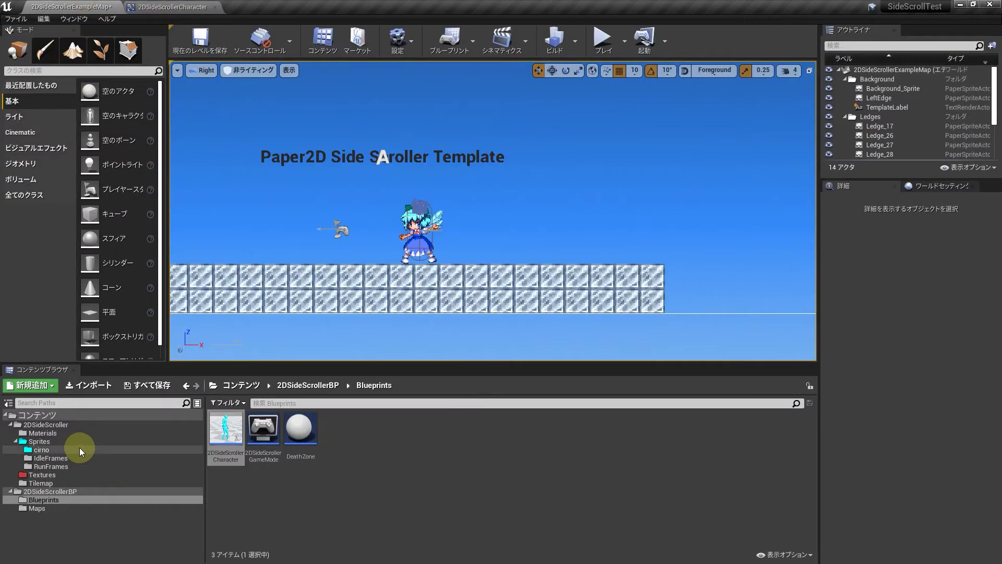
- Rename the Cirno flipbooks to cirno01_walk, cirno02_jump and cirno03_fall
{"action": "left_click", "coordinate": [424, 456]}
{"action": "key", "text": "F2"}
{"action": "type", "text": "cirno01_walk"}
{"action": "key", "text": "Return"}
{"action": "left_click", "coordinate": [450, 433]}
{"action": "key", "text": "F2"}
{"action": "type", "text": "cirno02_jump"}
{"action": "key", "text": "Return"}
{"action": "left_click", "coordinate": [484, 444]}
{"action": "key", "text": "F2"}
{"action": "type", "text": "cirno03_fall"}
{"action": "key", "text": "Return"}
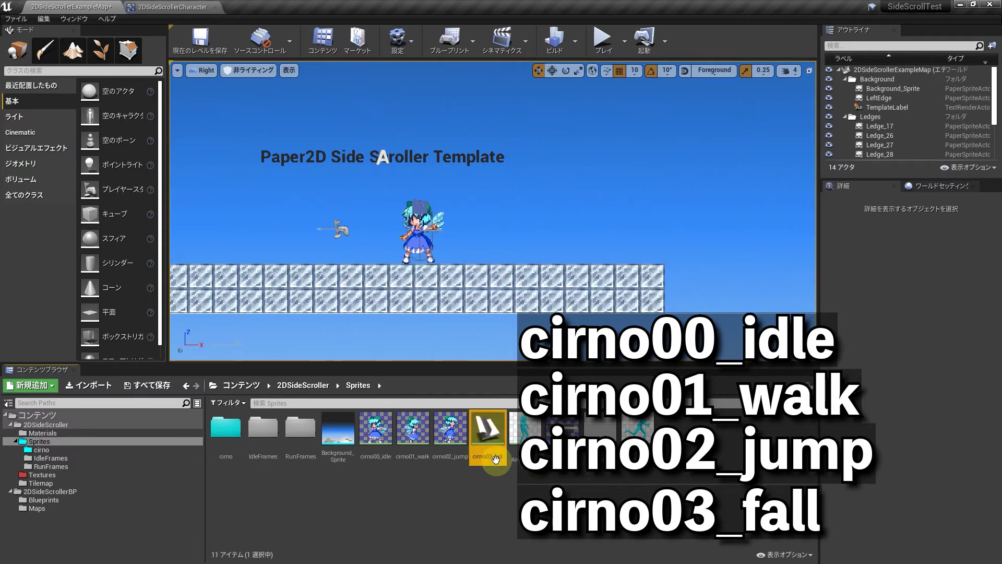
- In the 2DSideScrollerCharacter Blueprint, set Select Option 2 to cirno02_jump and Option 3 to cirno03_fall
{"action": "left_click", "coordinate": [43, 500]}
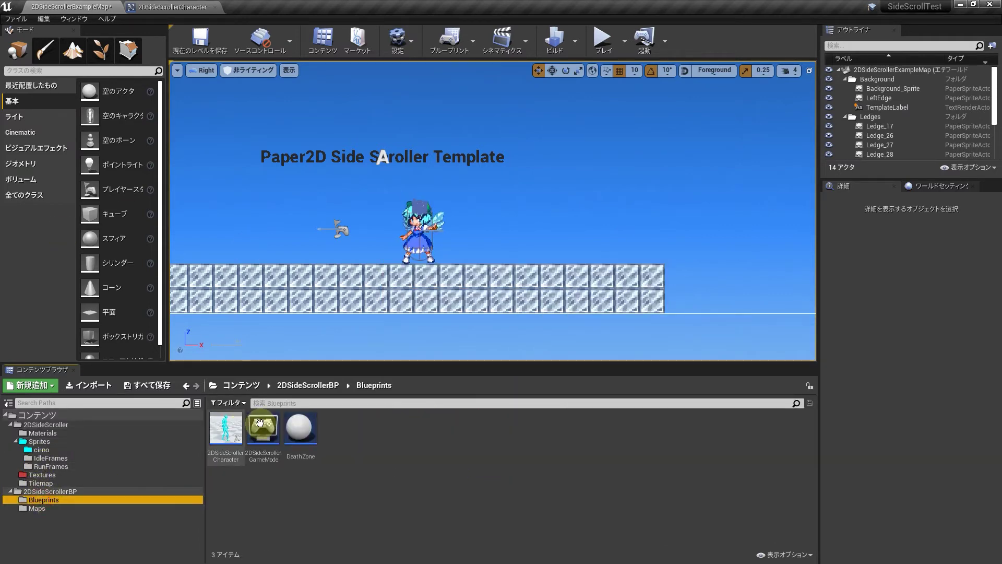
{"action": "double_click", "coordinate": [224, 429]}
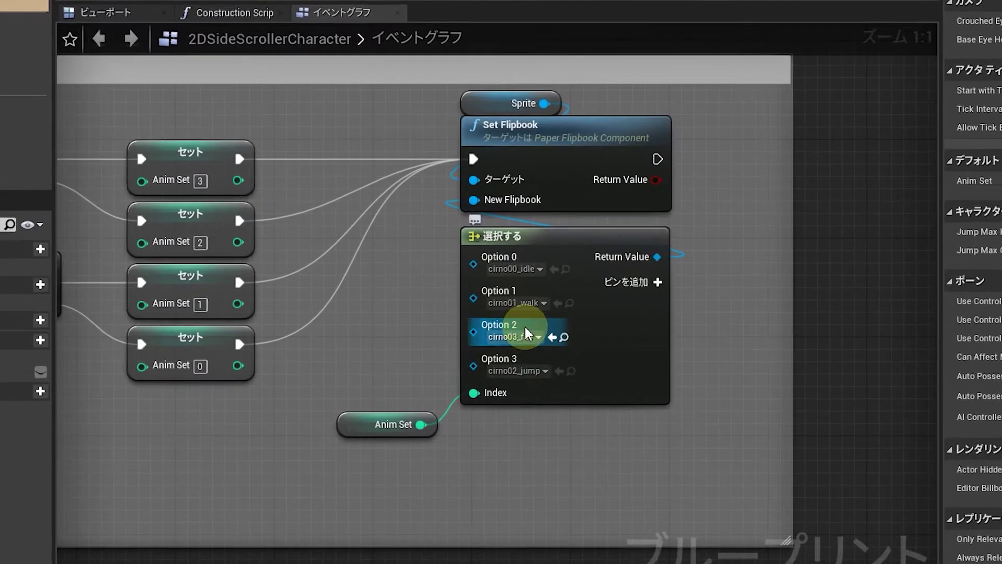
{"action": "left_click", "coordinate": [521, 338]}
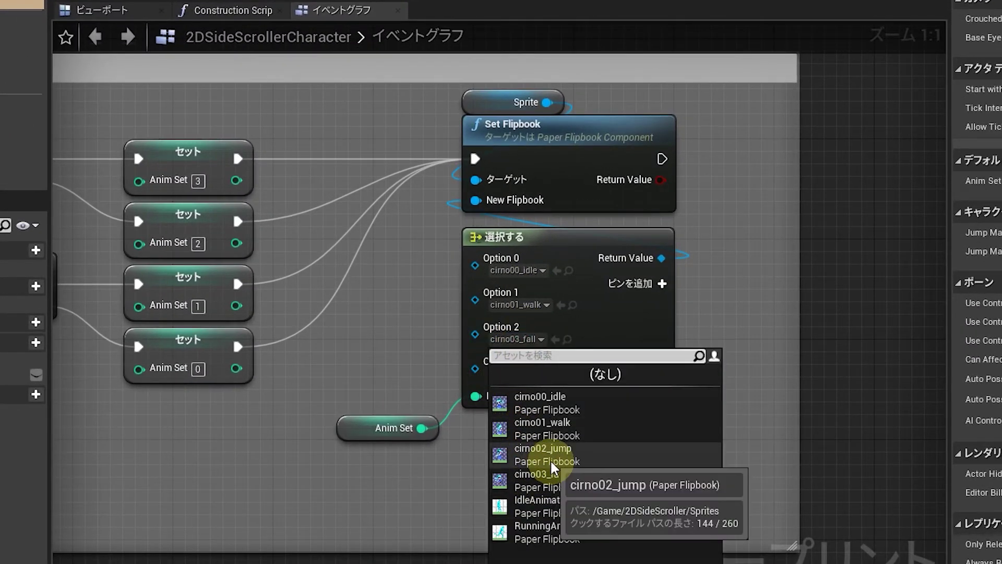
{"action": "left_click_drag", "start_coordinate": [551, 460], "coordinate": [536, 385]}
{"action": "left_click", "coordinate": [536, 377]}
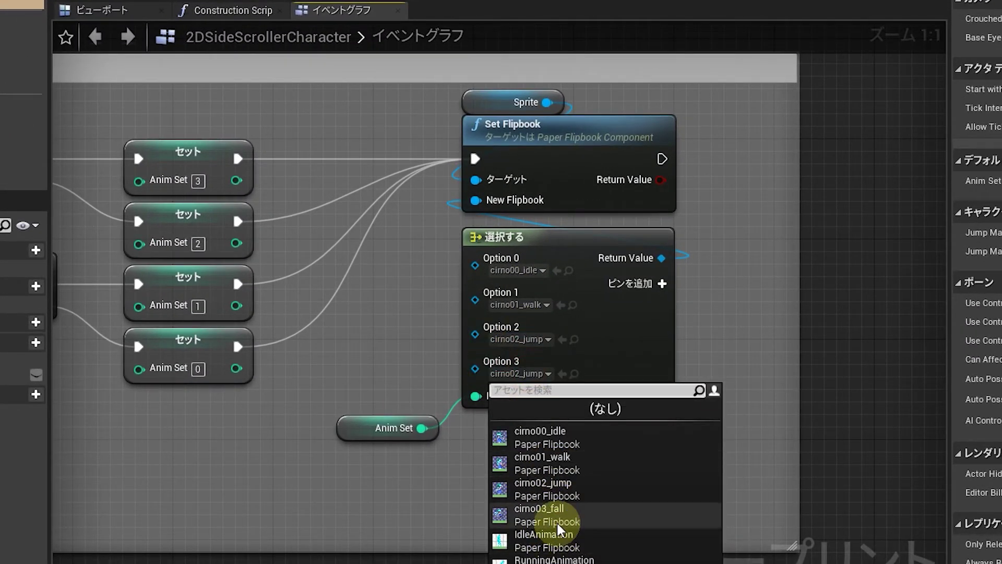
{"action": "left_click", "coordinate": [578, 505]}
{"action": "right_click_drag", "start_coordinate": [526, 494], "coordinate": [622, 449]}
{"action": "scroll", "coordinate": [622, 449], "scroll_direction": "down", "scroll_amount": 2}
{"action": "scroll", "coordinate": [484, 363], "scroll_direction": "up", "scroll_amount": 2}
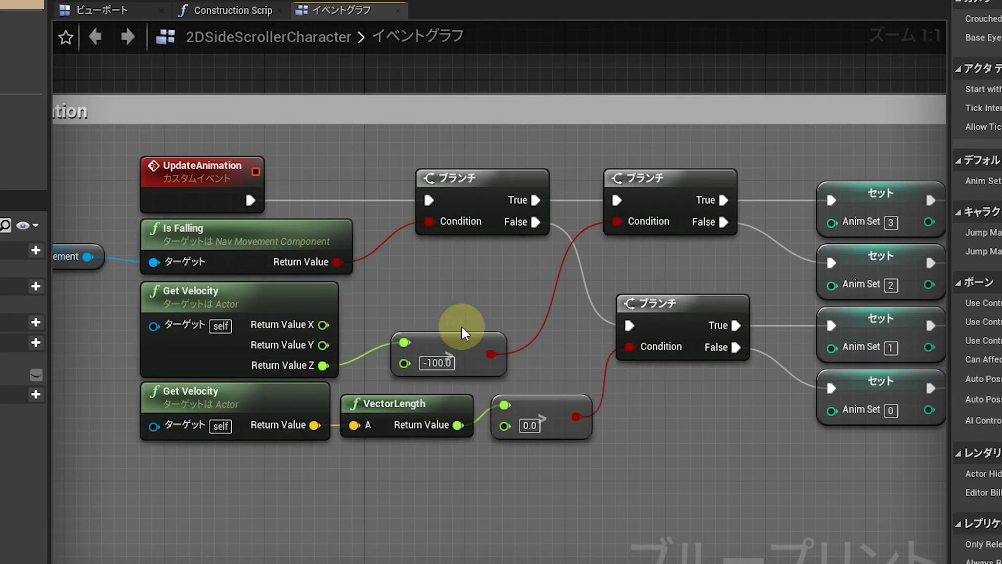
- Add a float < float node from Velocity Z with B -100, wired to the second Branch Condition
{"action": "left_click_drag", "start_coordinate": [324, 365], "coordinate": [401, 313]}
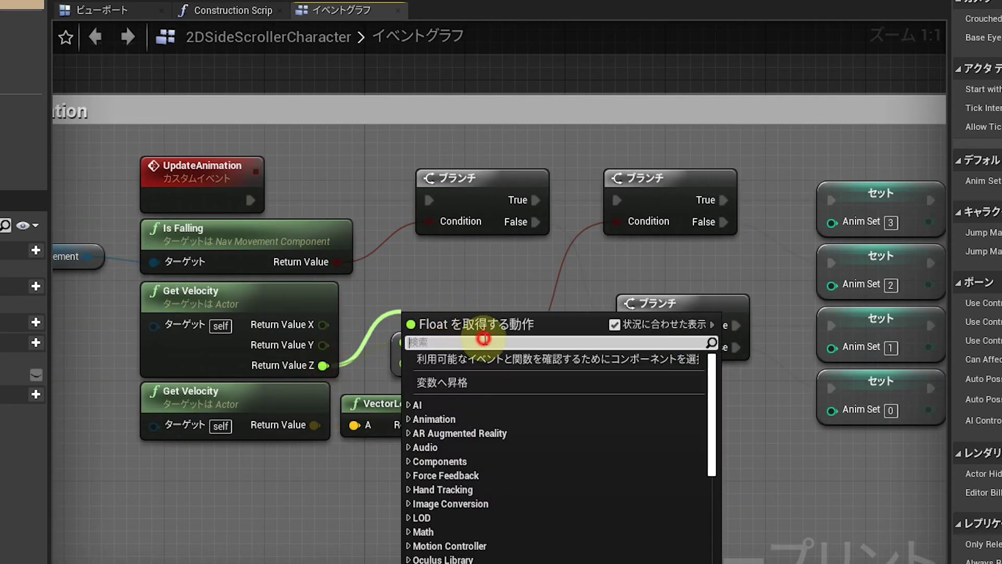
{"action": "type", "text": "l"}
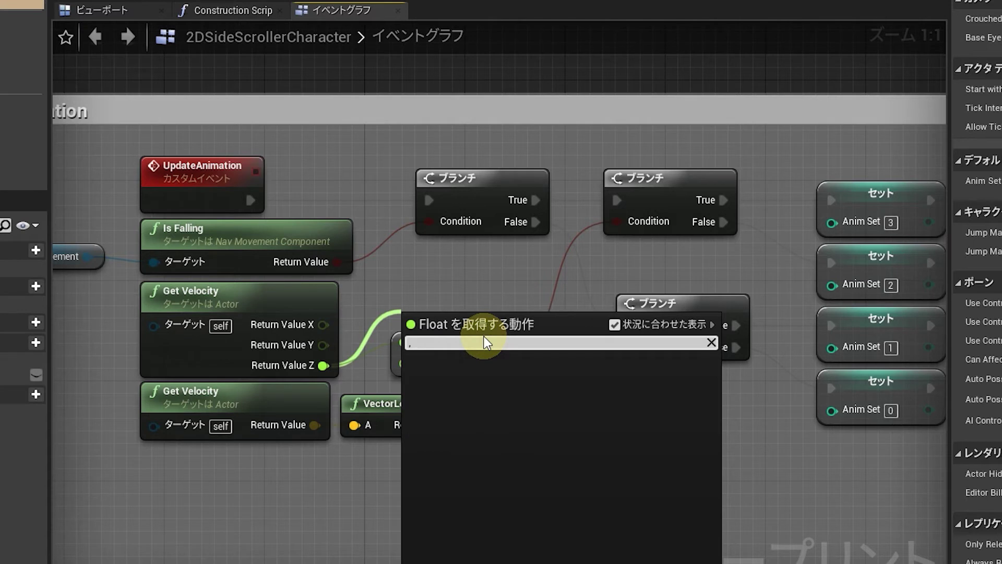
{"action": "key", "text": "BackSpace"}
{"action": "type", "text": "<"}
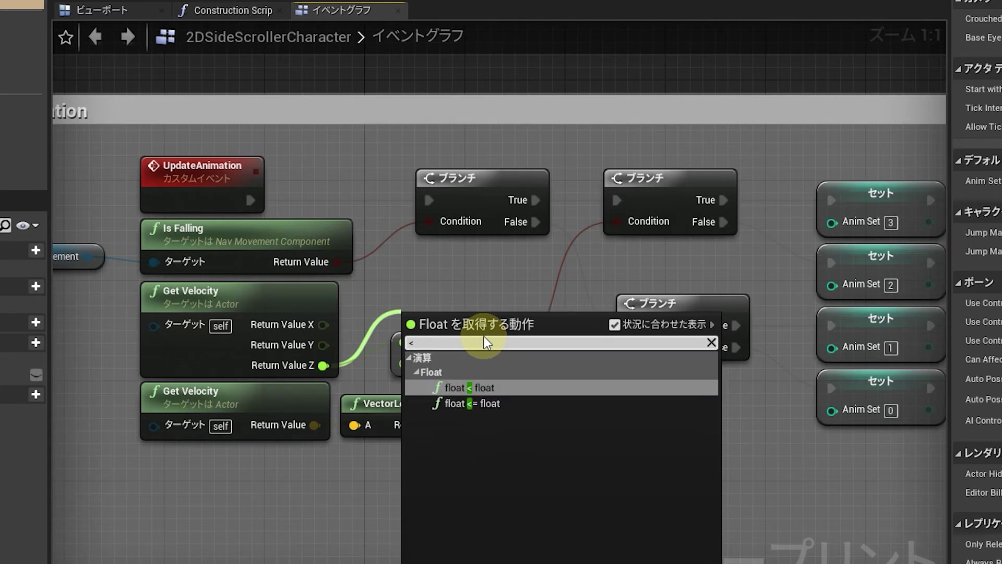
{"action": "left_click", "coordinate": [478, 387]}
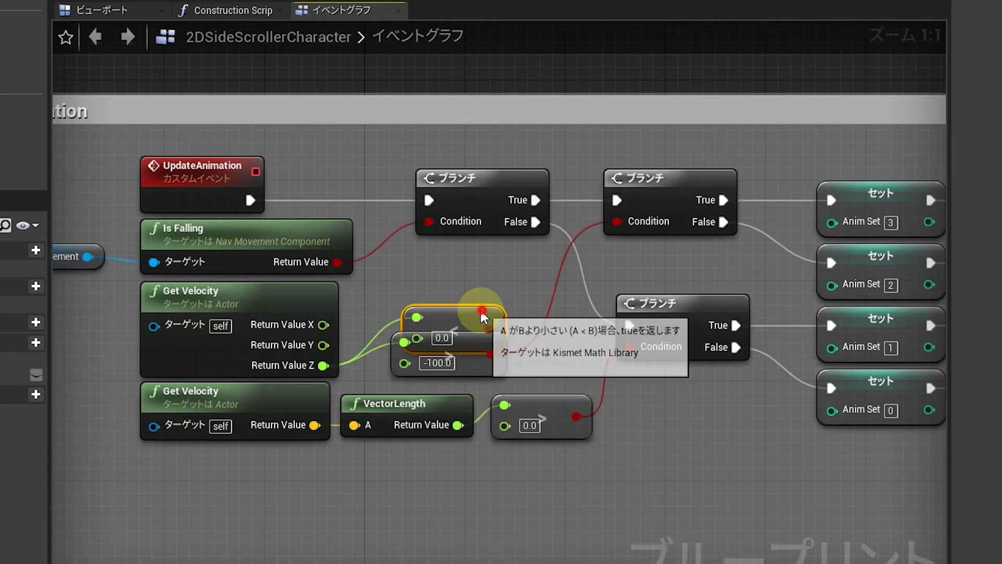
{"action": "left_click_drag", "start_coordinate": [481, 314], "coordinate": [613, 228]}
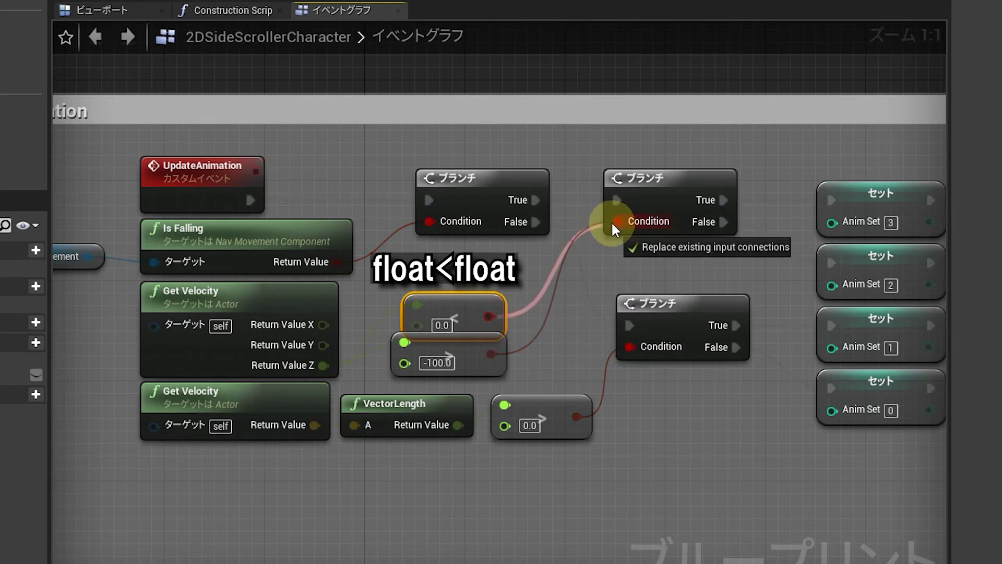
{"action": "left_click_drag", "start_coordinate": [441, 325], "coordinate": [441, 312]}
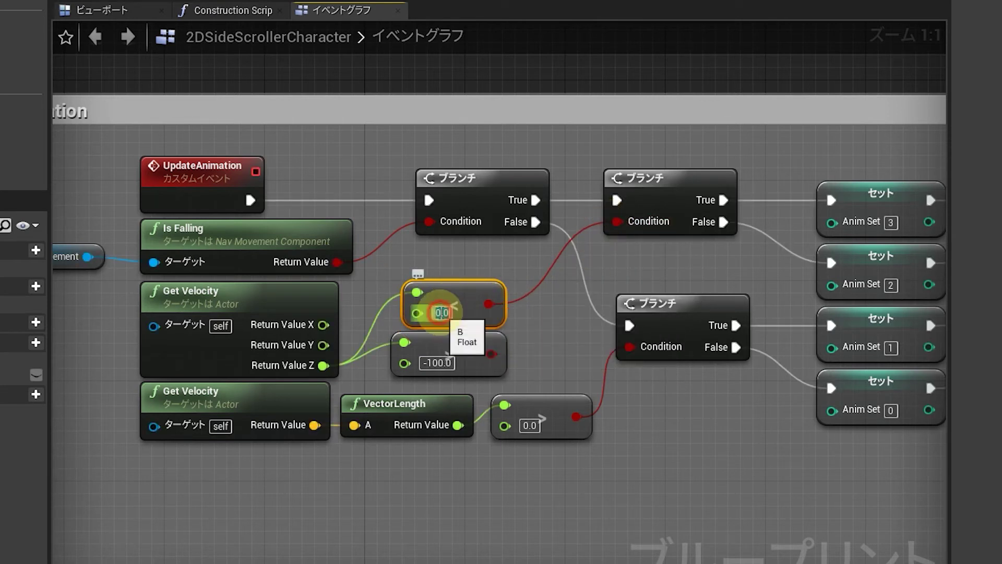
{"action": "left_click", "coordinate": [442, 312]}
{"action": "type", "text": "-100"}
{"action": "key", "text": "Return"}
- Delete the old greater-than comparison node and tidy the less-than node's position
{"action": "left_click", "coordinate": [487, 347]}
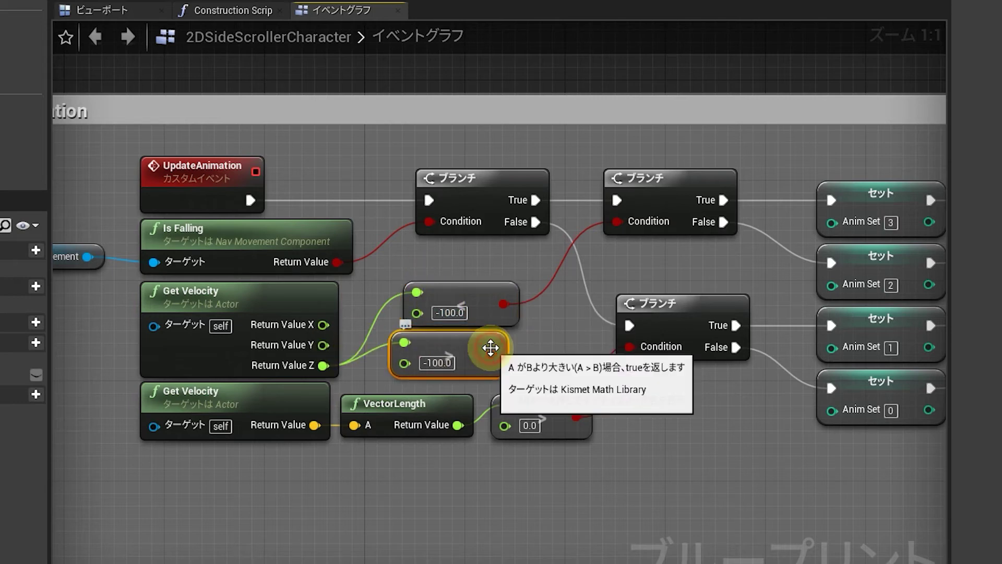
{"action": "key", "text": "Delete"}
{"action": "left_click_drag", "start_coordinate": [503, 304], "coordinate": [475, 303]}
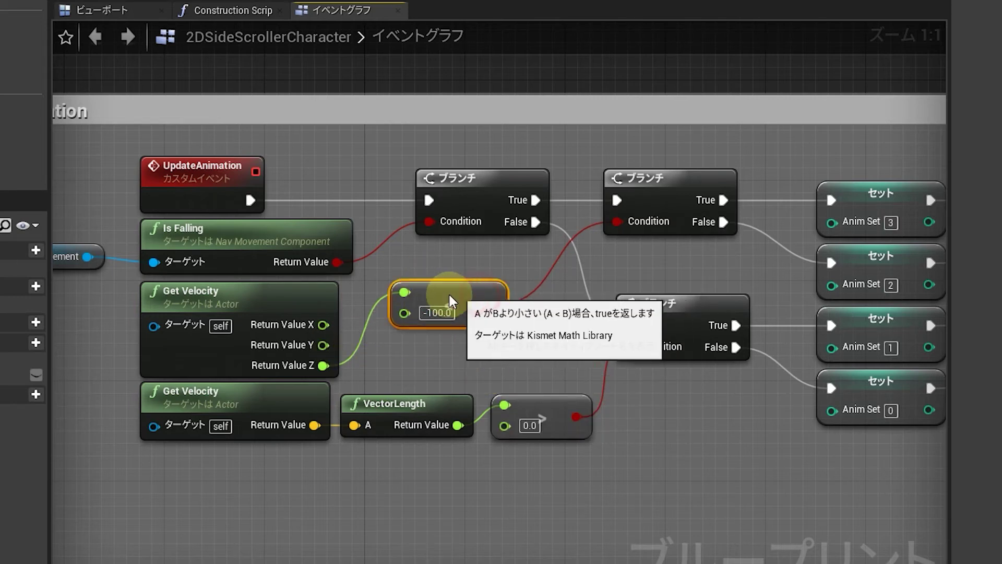
{"action": "left_click", "coordinate": [489, 355]}
{"action": "scroll", "coordinate": [510, 350], "scroll_direction": "down", "scroll_amount": 1}
{"action": "right_click_drag", "start_coordinate": [521, 364], "coordinate": [465, 365]}
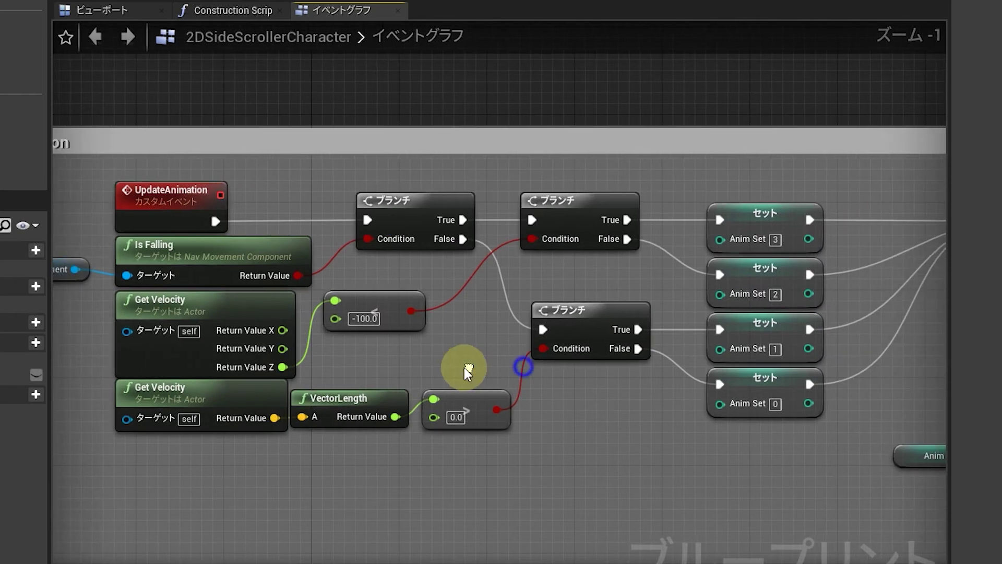
- Unhook Event Tick from the movement chain and move it beside BeginPlay
{"action": "scroll", "coordinate": [563, 415], "scroll_direction": "down", "scroll_amount": 1}
{"action": "mouse_move", "coordinate": [594, 438]}
{"action": "right_mouse_down"}
{"action": "mouse_move", "coordinate": [450, 437]}
{"action": "mouse_move", "coordinate": [496, 312]}
{"action": "right_mouse_up"}
{"action": "scroll", "coordinate": [485, 439], "scroll_direction": "down", "scroll_amount": 1}
{"action": "scroll", "coordinate": [496, 312], "scroll_direction": "down", "scroll_amount": 1}
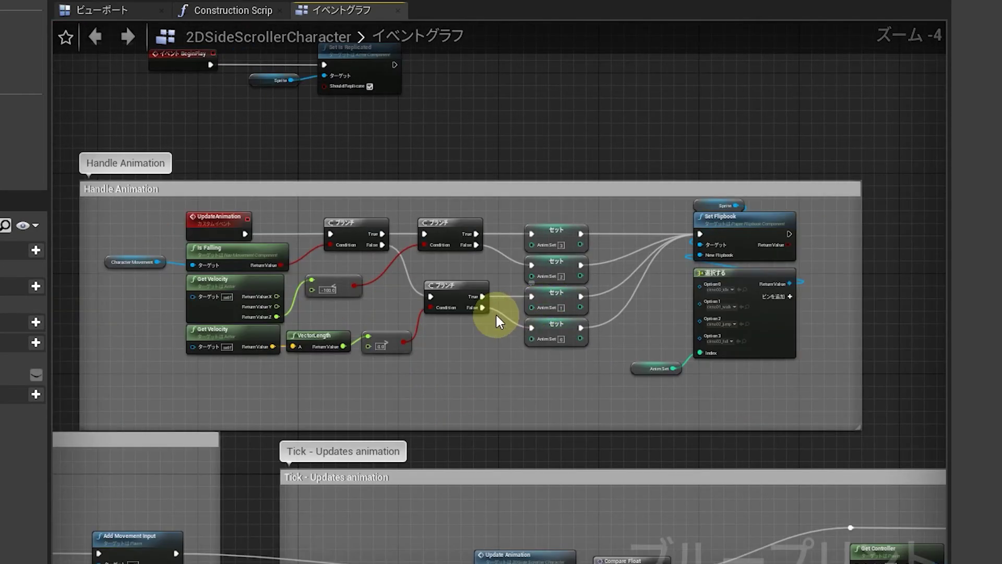
{"action": "scroll", "coordinate": [496, 312], "scroll_direction": "down", "scroll_amount": 1}
{"action": "mouse_move", "coordinate": [428, 361]}
{"action": "right_mouse_down"}
{"action": "mouse_move", "coordinate": [451, 327]}
{"action": "mouse_move", "coordinate": [454, 253]}
{"action": "right_mouse_up"}
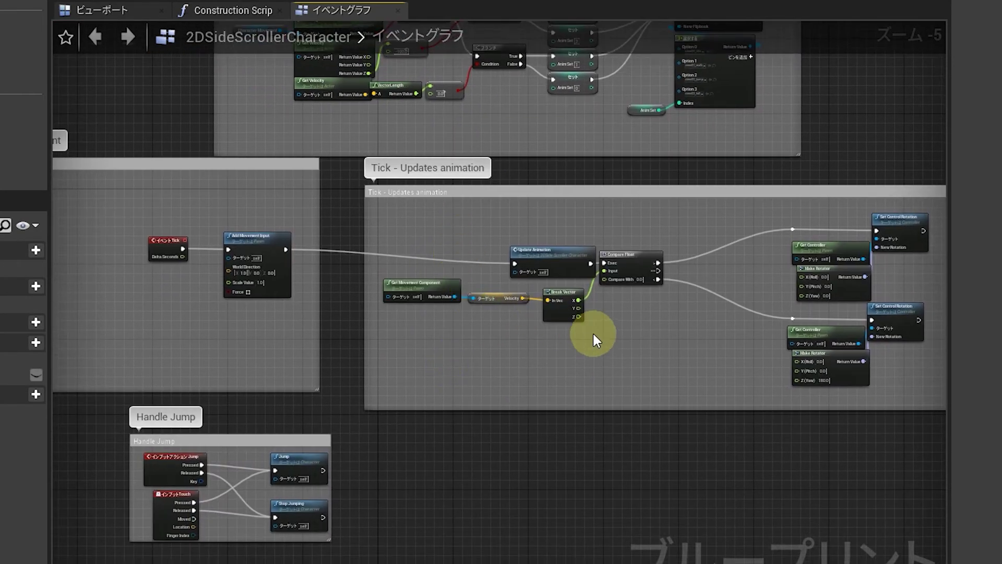
{"action": "right_click_drag", "start_coordinate": [590, 335], "coordinate": [644, 331]}
{"action": "right_click_drag", "start_coordinate": [388, 305], "coordinate": [458, 302]}
{"action": "scroll", "coordinate": [302, 291], "scroll_direction": "up", "scroll_amount": 3}
{"action": "mouse_move", "coordinate": [351, 302]}
{"action": "right_mouse_down"}
{"action": "mouse_move", "coordinate": [537, 313]}
{"action": "mouse_move", "coordinate": [510, 317]}
{"action": "right_mouse_up"}
{"action": "scroll", "coordinate": [452, 327], "scroll_direction": "up", "scroll_amount": 1}
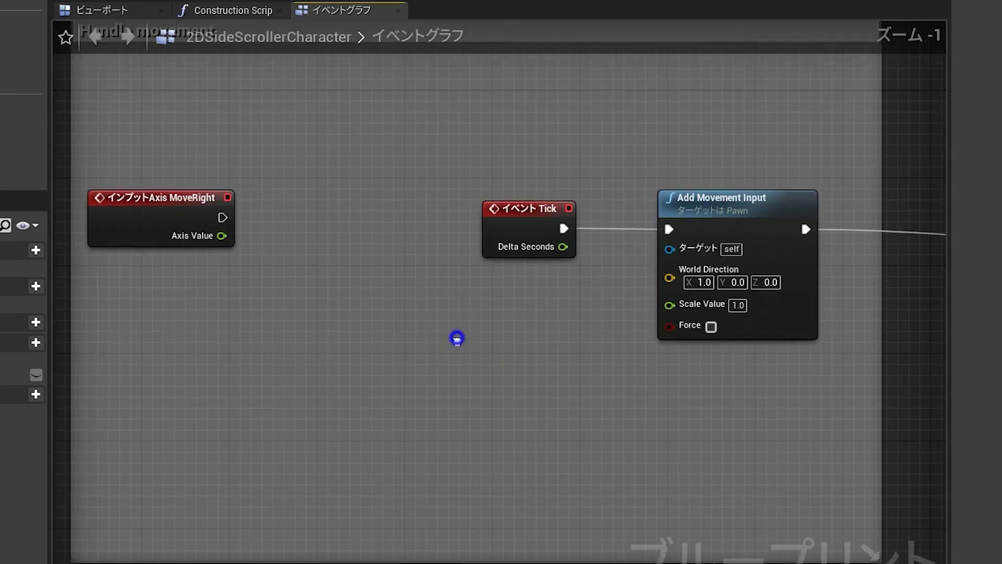
{"action": "right_click_drag", "start_coordinate": [457, 339], "coordinate": [457, 365]}
{"action": "left_click", "coordinate": [836, 256], "text": "alt"}
{"action": "scroll", "coordinate": [580, 253], "scroll_direction": "down", "scroll_amount": 3}
{"action": "left_click_drag", "start_coordinate": [515, 240], "coordinate": [605, 164]}
{"action": "scroll", "coordinate": [431, 320], "scroll_direction": "down", "scroll_amount": 2}
{"action": "left_click_drag", "start_coordinate": [454, 308], "coordinate": [492, 78]}
{"action": "scroll", "coordinate": [537, 370], "scroll_direction": "up", "scroll_amount": 2}
- Wire InputAxis MoveRight's execution and Axis Value into Add Movement Input
{"action": "right_click_drag", "start_coordinate": [537, 369], "coordinate": [481, 287]}
{"action": "left_click_drag", "start_coordinate": [481, 287], "coordinate": [326, 277]}
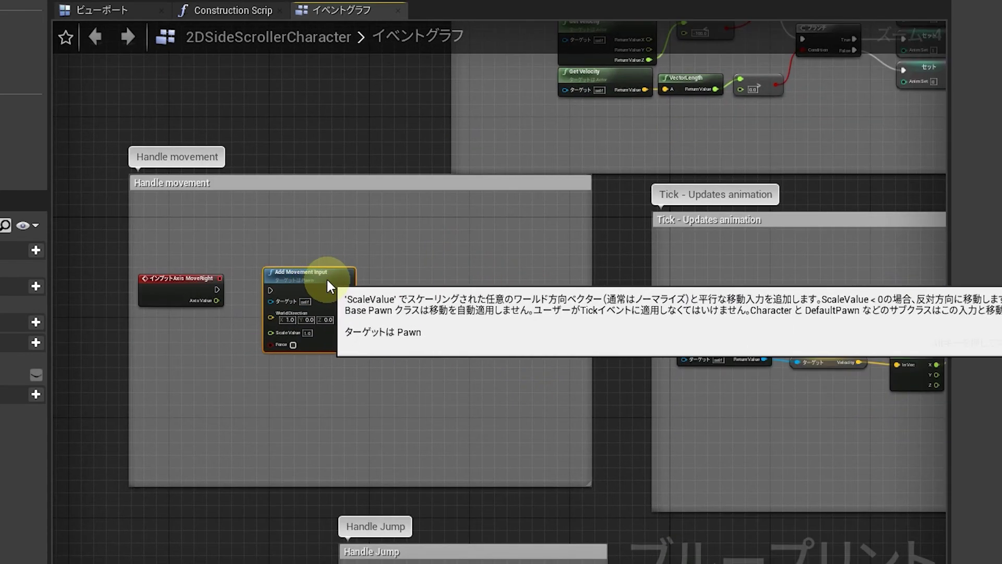
{"action": "right_click_drag", "start_coordinate": [538, 322], "coordinate": [459, 335]}
{"action": "scroll", "coordinate": [459, 335], "scroll_direction": "up", "scroll_amount": 2}
{"action": "mouse_move", "coordinate": [192, 272]}
{"action": "left_mouse_down"}
{"action": "mouse_move", "coordinate": [275, 270]}
{"action": "mouse_move", "coordinate": [278, 338]}
{"action": "left_mouse_up"}
{"action": "scroll", "coordinate": [443, 305], "scroll_direction": "down", "scroll_amount": 3}
{"action": "right_click_drag", "start_coordinate": [443, 305], "coordinate": [293, 309]}
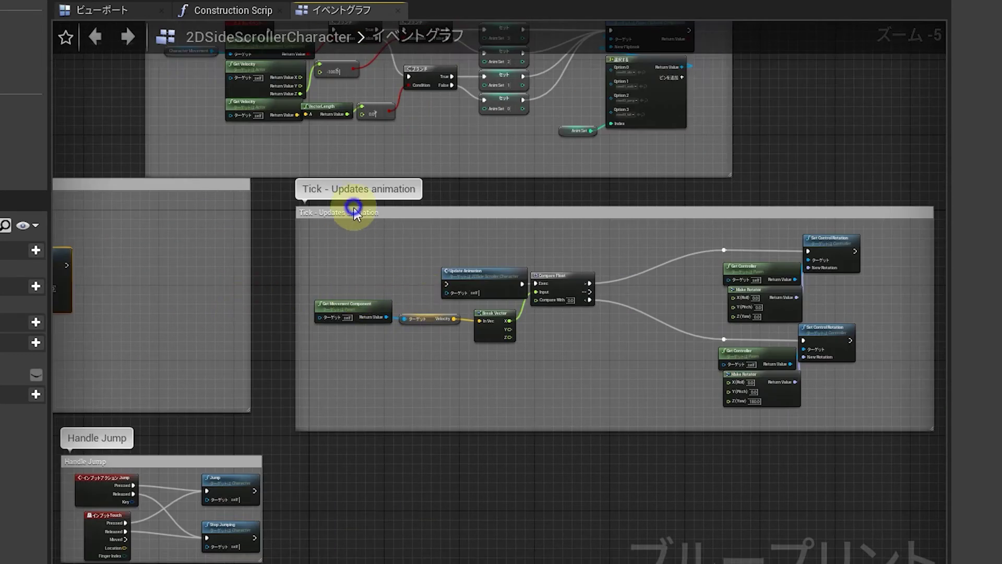
- Delete the Tick comment box and enlarge the Handle movement comment box
{"action": "right_click", "coordinate": [316, 209]}
{"action": "left_click", "coordinate": [409, 313]}
{"action": "left_click_drag", "start_coordinate": [250, 313], "coordinate": [946, 309]}
{"action": "left_click_drag", "start_coordinate": [517, 411], "coordinate": [745, 449]}
- Connect Add Movement Input to Update Animation and move the lower nodes into the movement group
{"action": "mouse_move", "coordinate": [894, 413]}
{"action": "left_mouse_down"}
{"action": "mouse_move", "coordinate": [735, 355]}
{"action": "mouse_move", "coordinate": [318, 263]}
{"action": "left_mouse_up"}
{"action": "right_click_drag", "start_coordinate": [318, 263], "coordinate": [472, 299]}
{"action": "scroll", "coordinate": [459, 277], "scroll_direction": "up", "scroll_amount": 4}
{"action": "left_click_drag", "start_coordinate": [265, 215], "coordinate": [555, 316]}
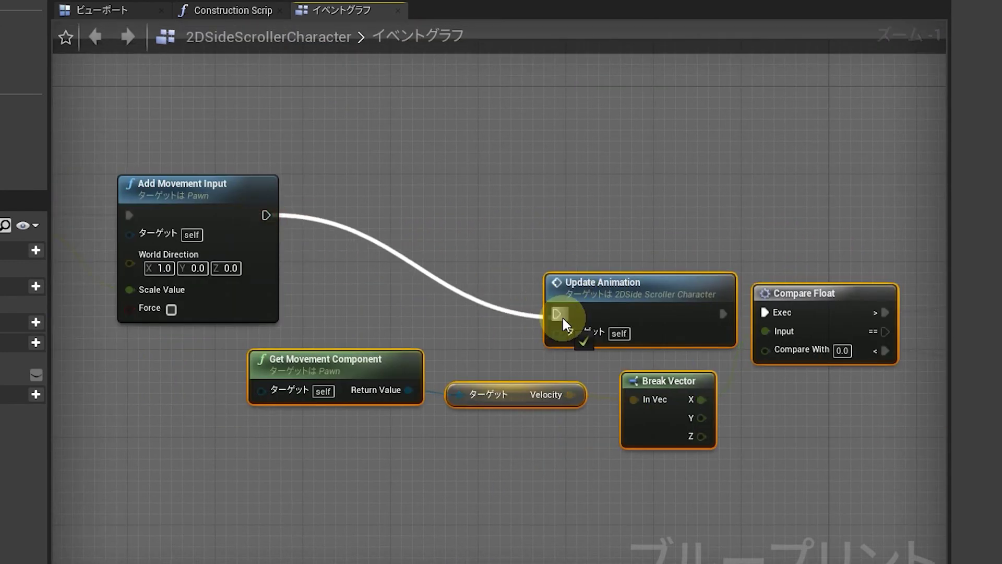
{"action": "scroll", "coordinate": [462, 248], "scroll_direction": "down", "scroll_amount": 2}
{"action": "left_click_drag", "start_coordinate": [585, 263], "coordinate": [582, 294]}
{"action": "scroll", "coordinate": [434, 280], "scroll_direction": "down", "scroll_amount": 3}
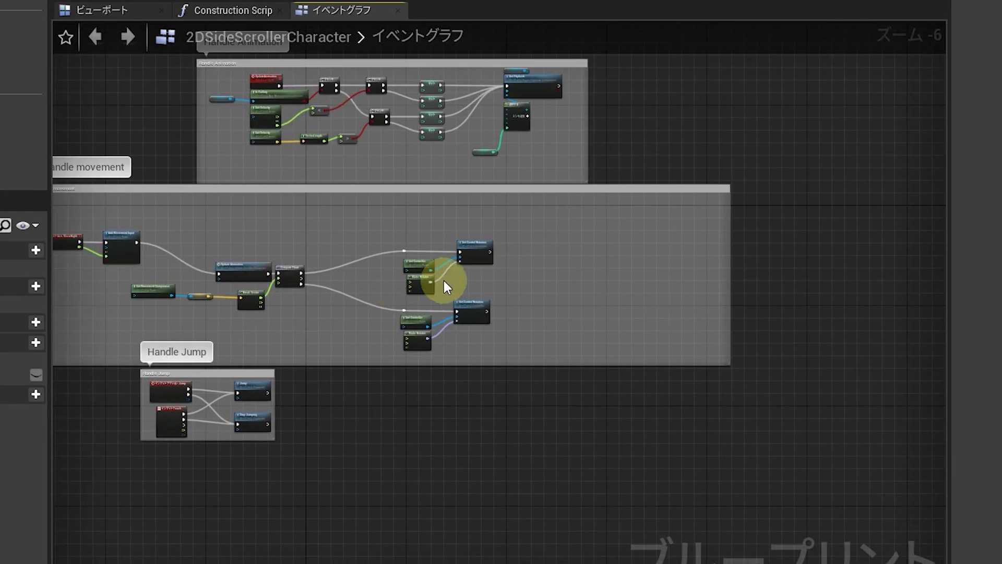
{"action": "scroll", "coordinate": [433, 280], "scroll_direction": "up", "scroll_amount": 2}
{"action": "scroll", "coordinate": [522, 261], "scroll_direction": "up", "scroll_amount": 2}
- Move the Compare Float and Set Control Rotation nodes higher within the movement group
{"action": "left_click", "coordinate": [573, 238]}
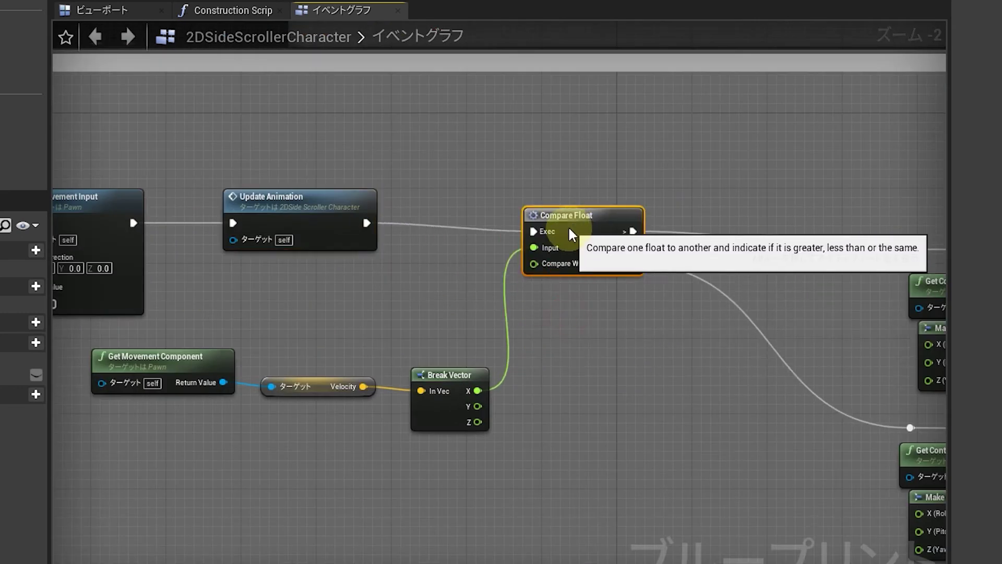
{"action": "scroll", "coordinate": [573, 237], "scroll_direction": "down", "scroll_amount": 2}
{"action": "left_click_drag", "start_coordinate": [609, 183], "coordinate": [765, 391]}
{"action": "left_click_drag", "start_coordinate": [634, 369], "coordinate": [621, 305]}
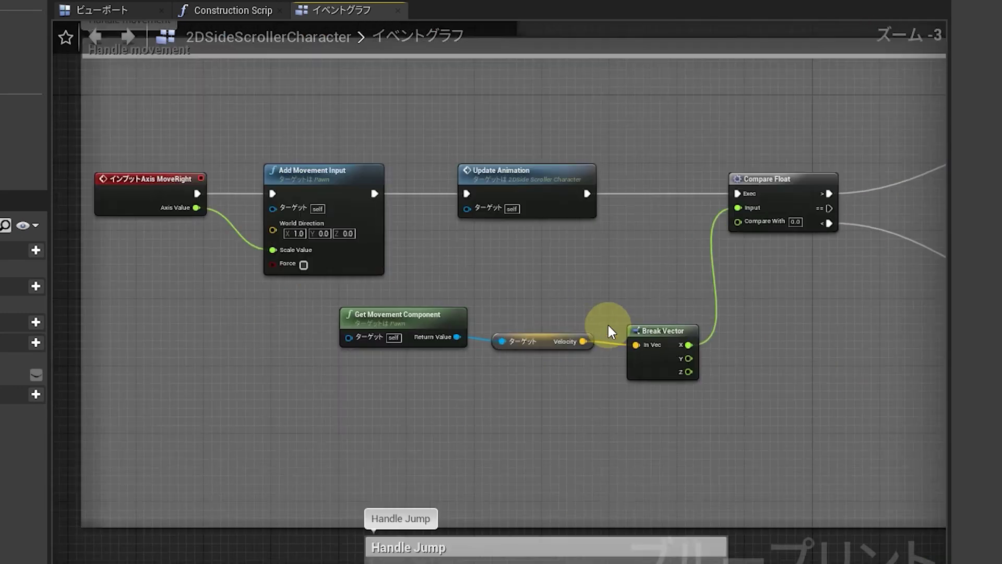
{"action": "scroll", "coordinate": [638, 418], "scroll_direction": "up", "scroll_amount": 2}
{"action": "scroll", "coordinate": [454, 409], "scroll_direction": "down", "scroll_amount": 2}
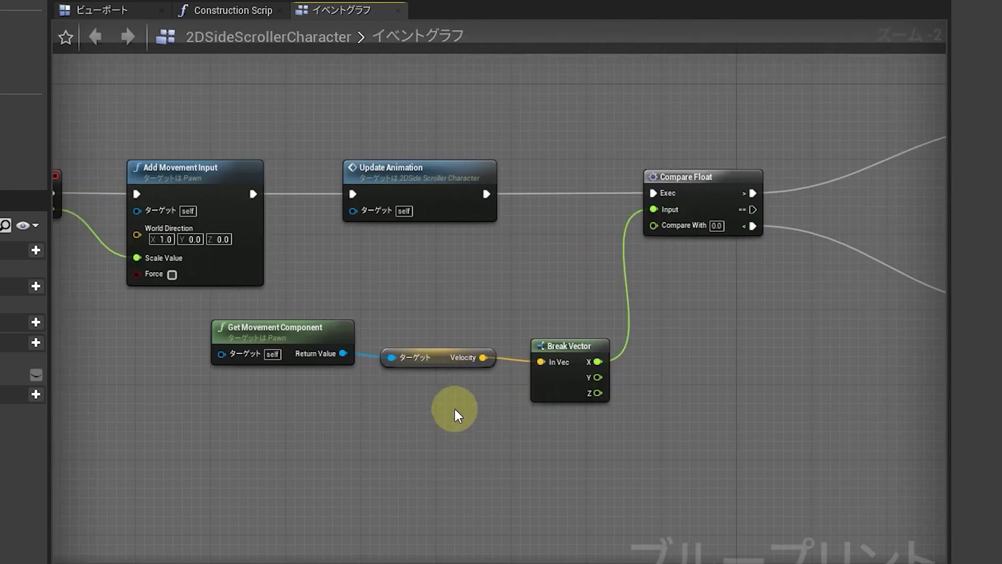
{"action": "scroll", "coordinate": [454, 407], "scroll_direction": "down", "scroll_amount": 2}
{"action": "scroll", "coordinate": [555, 398], "scroll_direction": "down", "scroll_amount": 1}
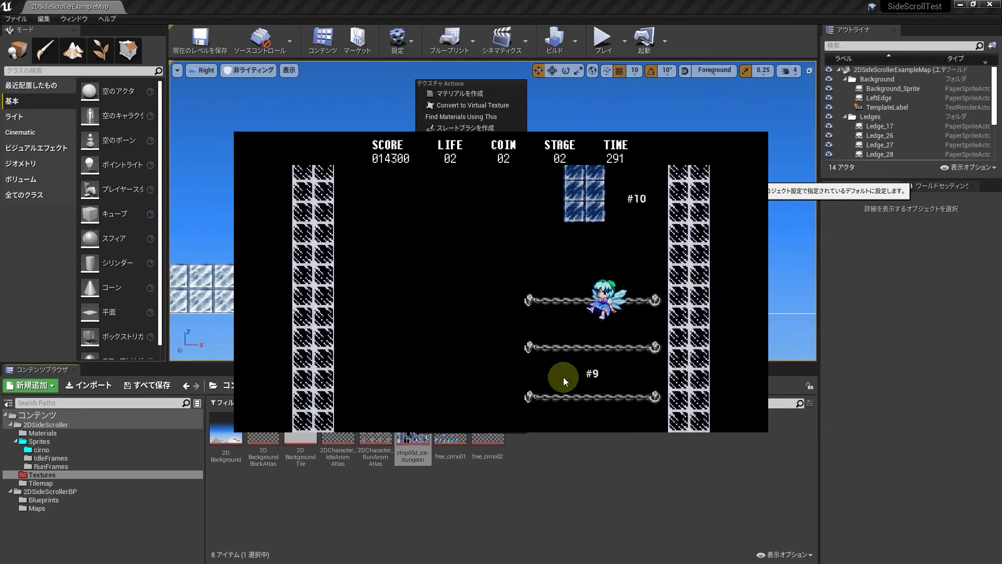